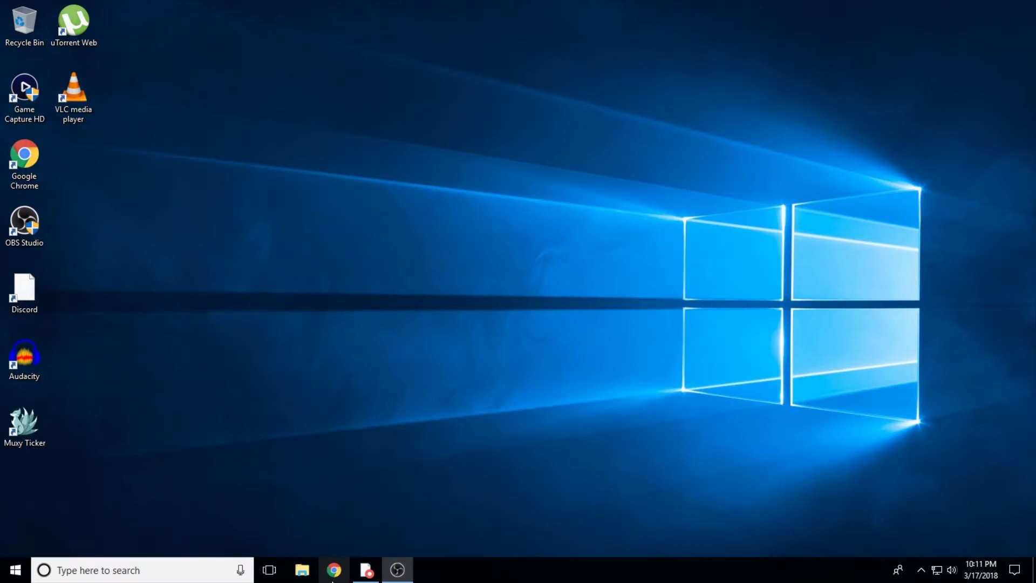
Step: Open Chrome, search for "7 zip", and download the 64-bit Windows installer from the official 7-Zip site
left_click(333, 579)
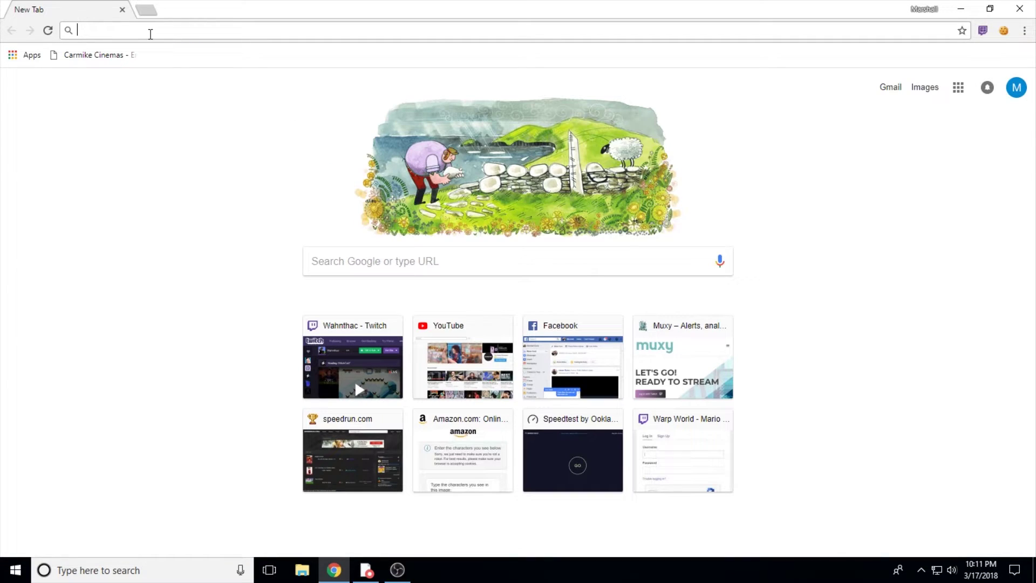
type("7 zip")
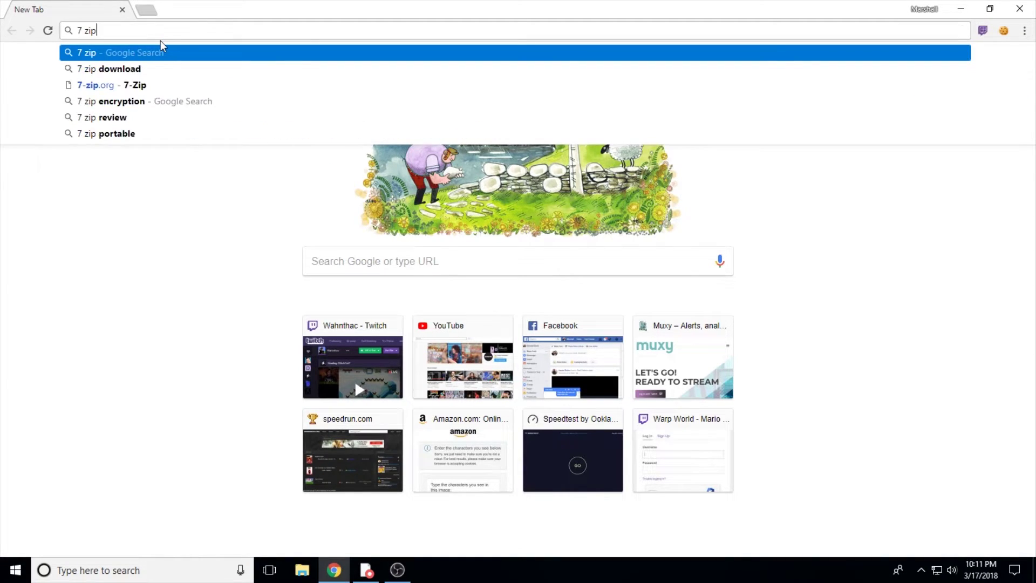
key("Return")
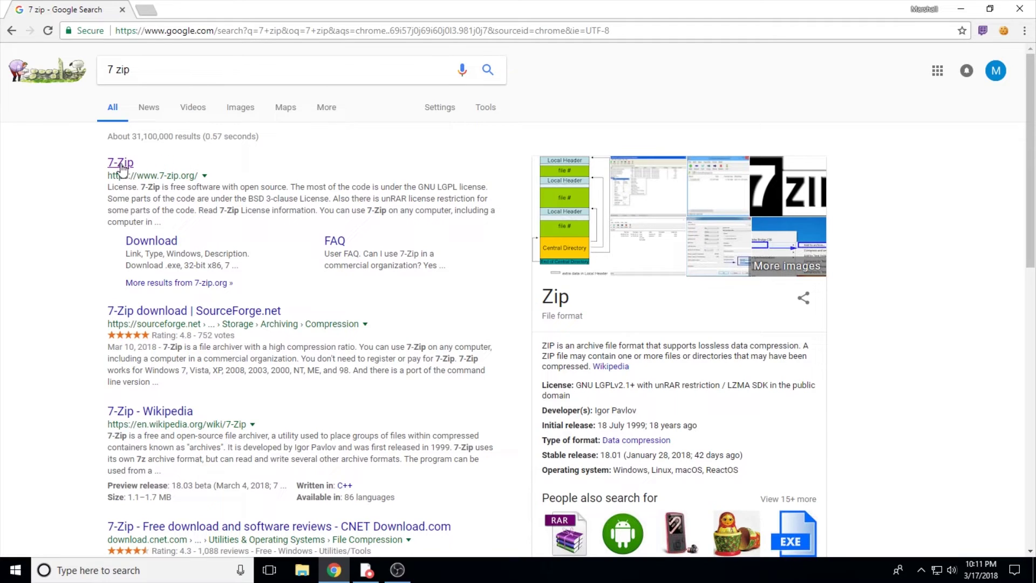
left_click(121, 165)
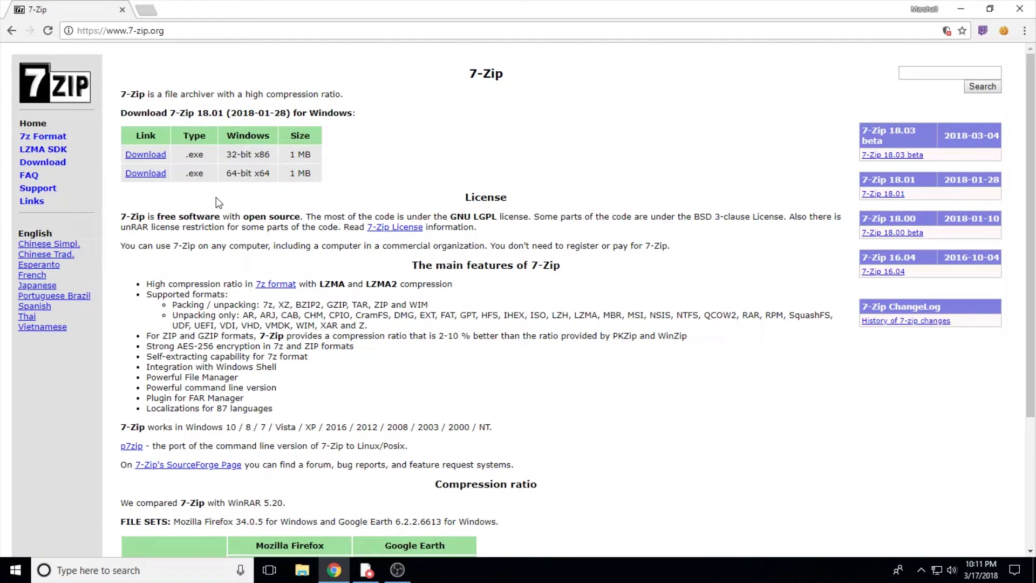
left_click(146, 173)
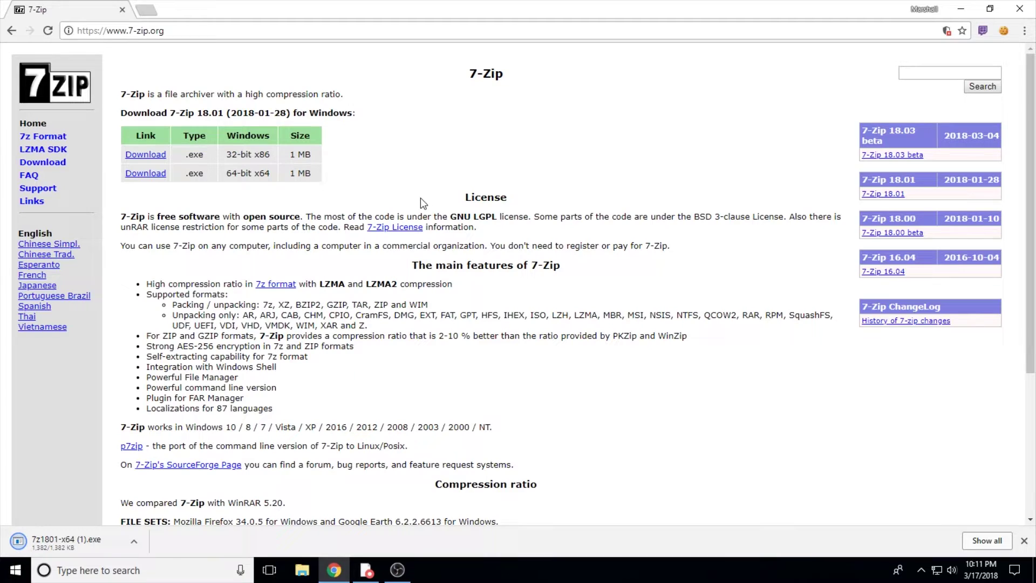
Step: Run the downloaded 7-Zip 18.01 (x64) installer, install it to the default folder, and close the setup
left_click(50, 542)
left_click(495, 326)
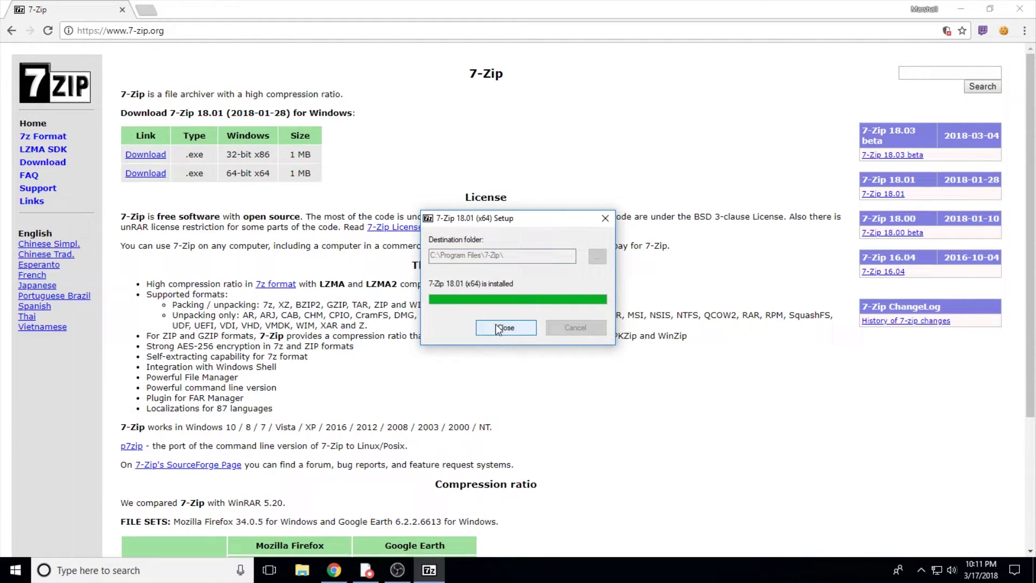
left_click(499, 328)
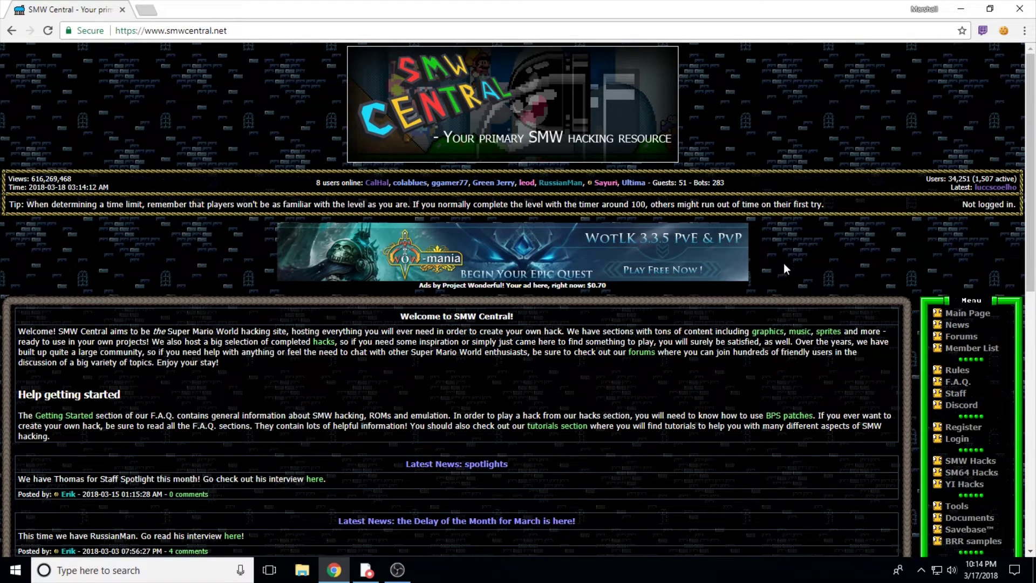
Step: Open the SMW Hacks section of SMW Central and display its result filter
scroll(814, 274, "down", 3)
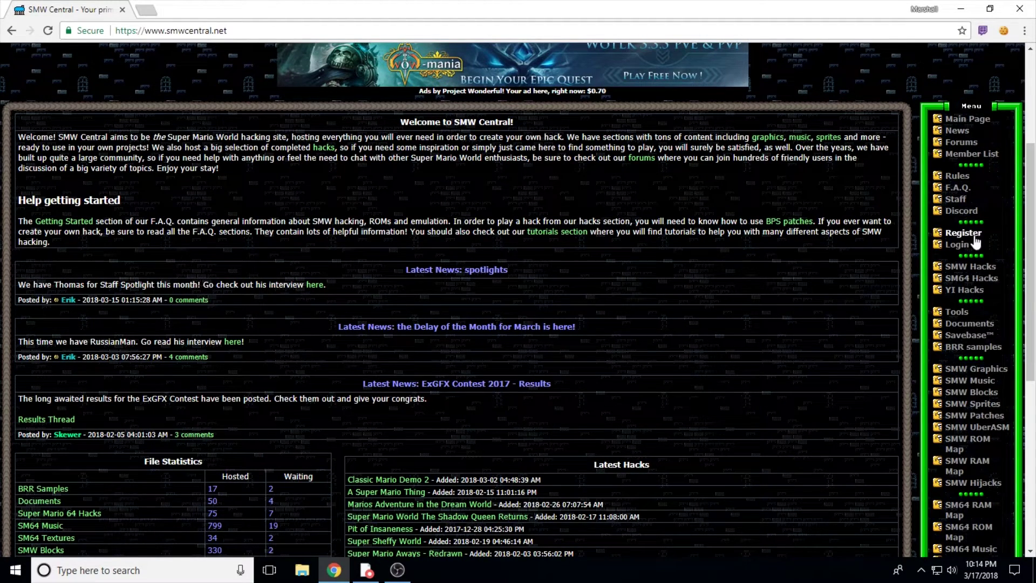
left_click(957, 266)
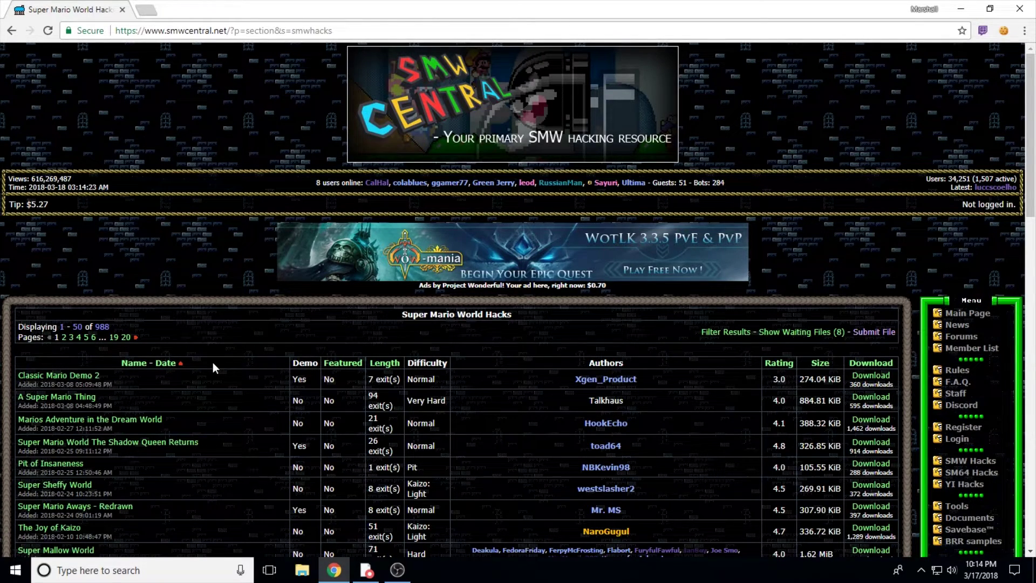
left_click(717, 333)
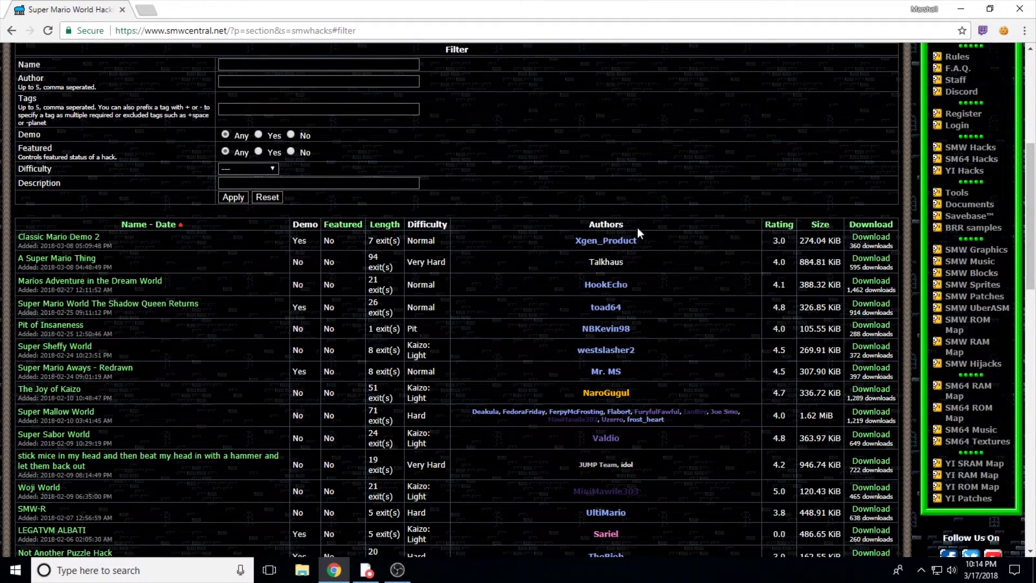
Step: Filter the hacks by the name "gracie world" and download Super Gracie World
scroll(636, 228, "up", 3)
left_click(244, 194)
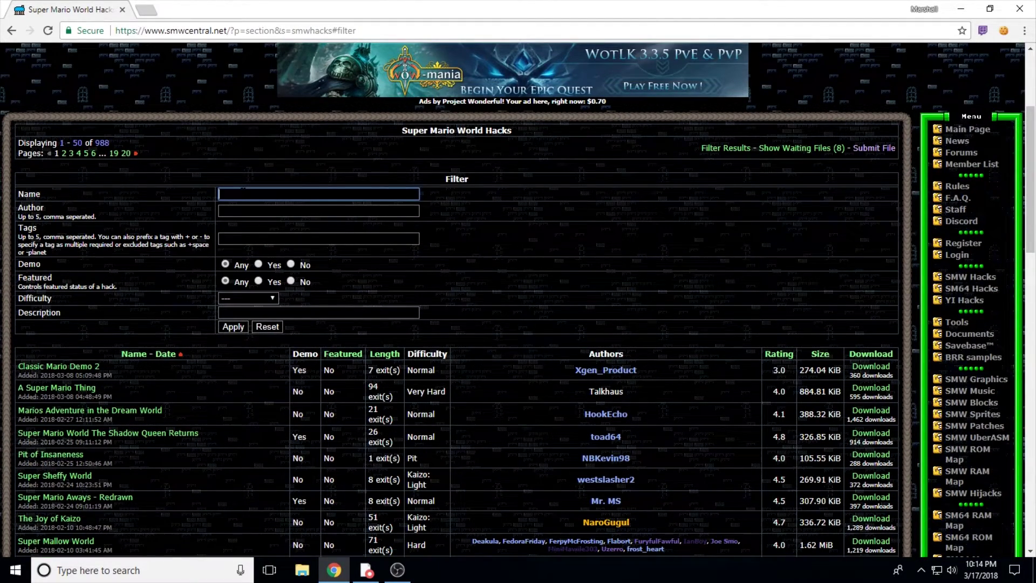
type("gracie")
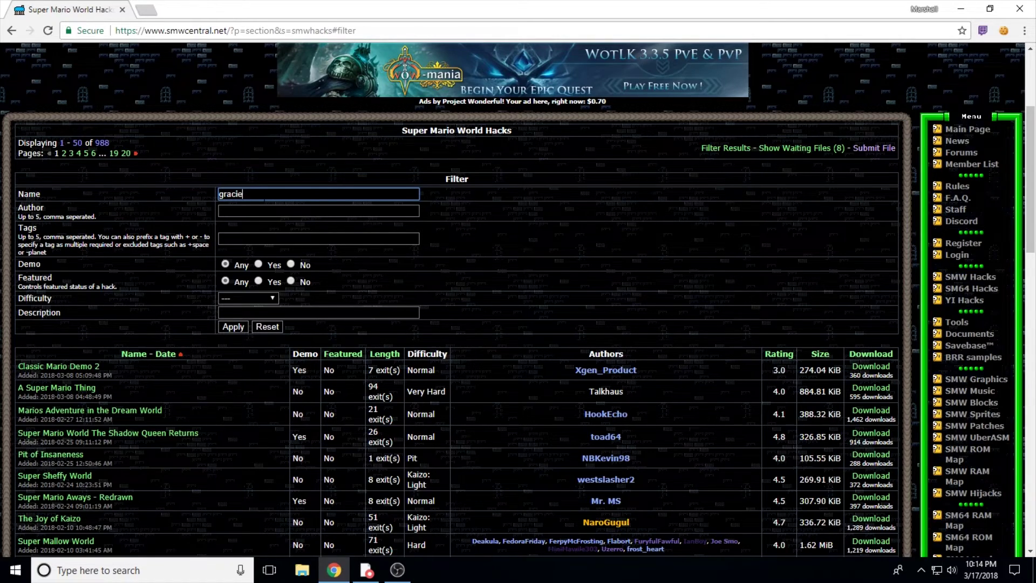
type(" world")
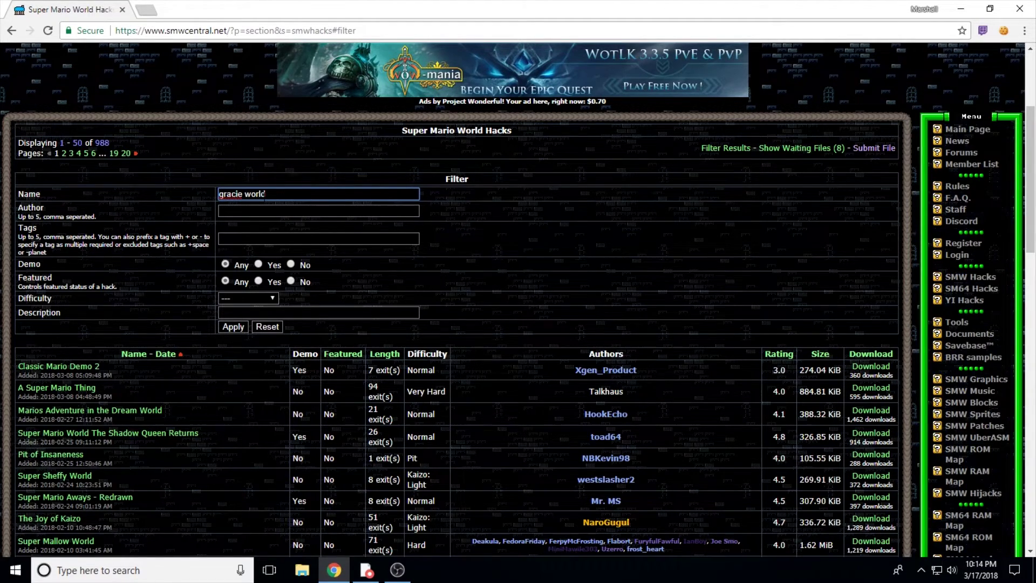
key("Return")
scroll(251, 255, "up", 5)
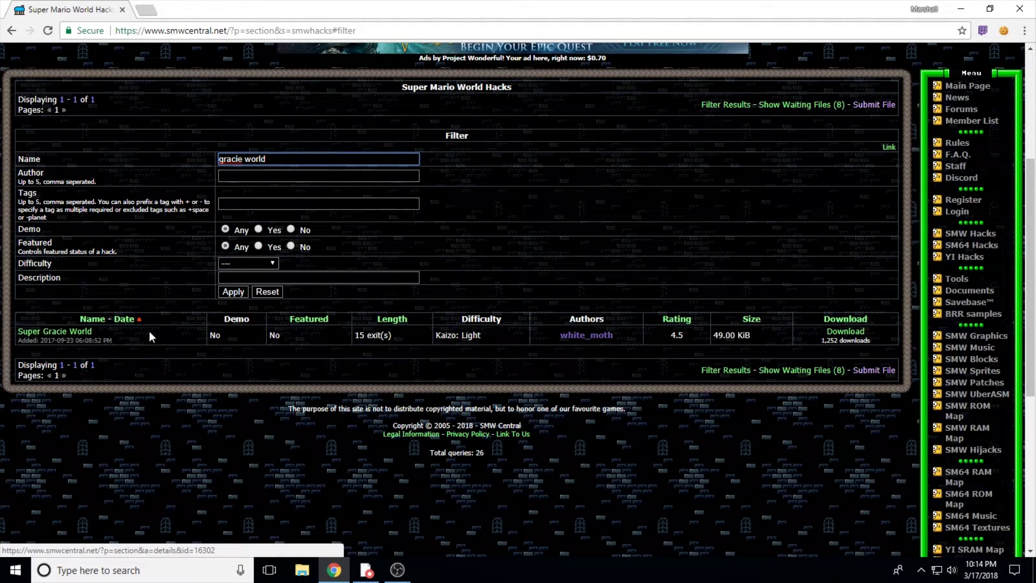
left_click(858, 332)
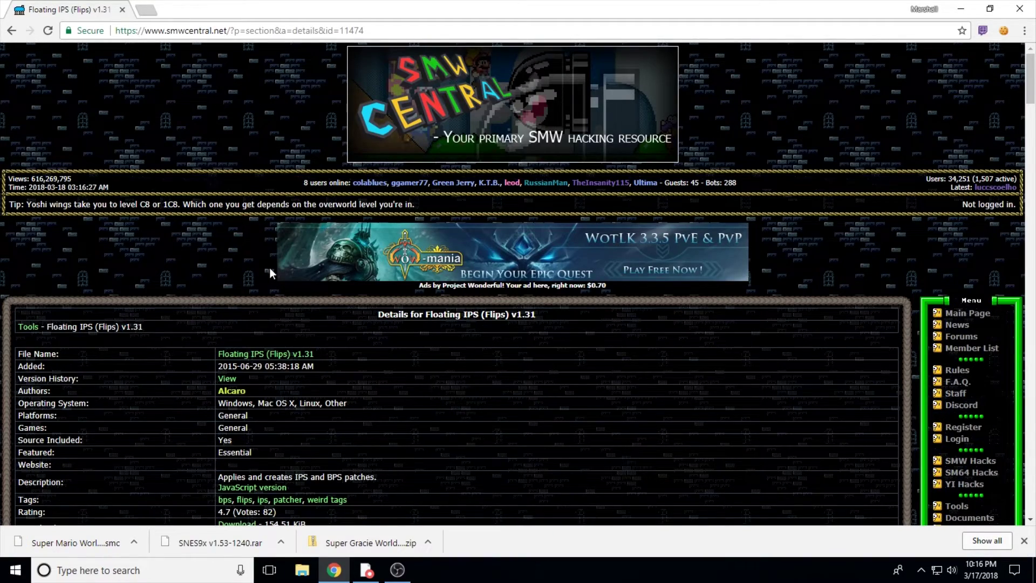
Step: Look through the Floating IPS (Flips) v1.31 details page for its download link
scroll(269, 267, "down", 1)
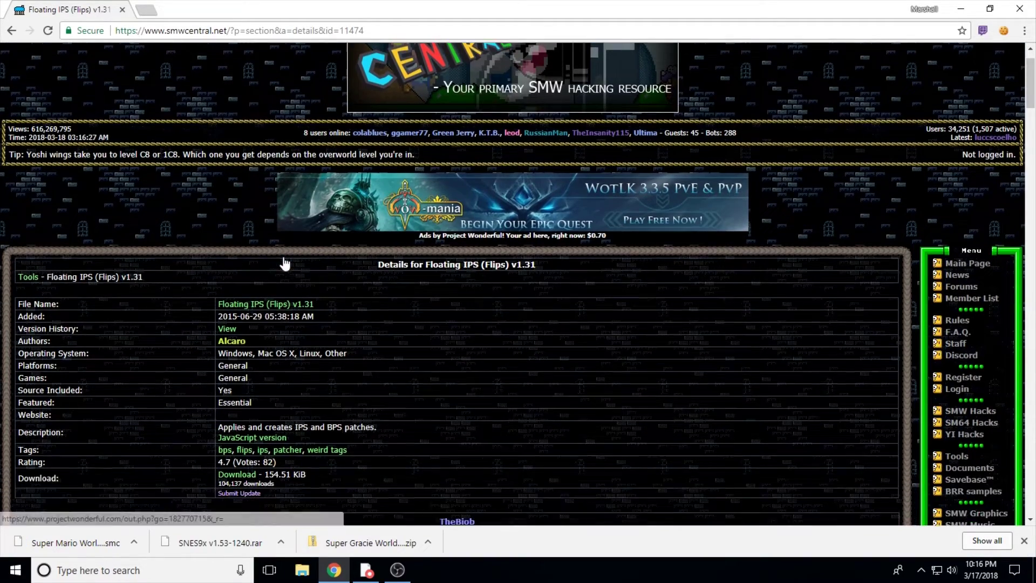
scroll(338, 258, "down", 2)
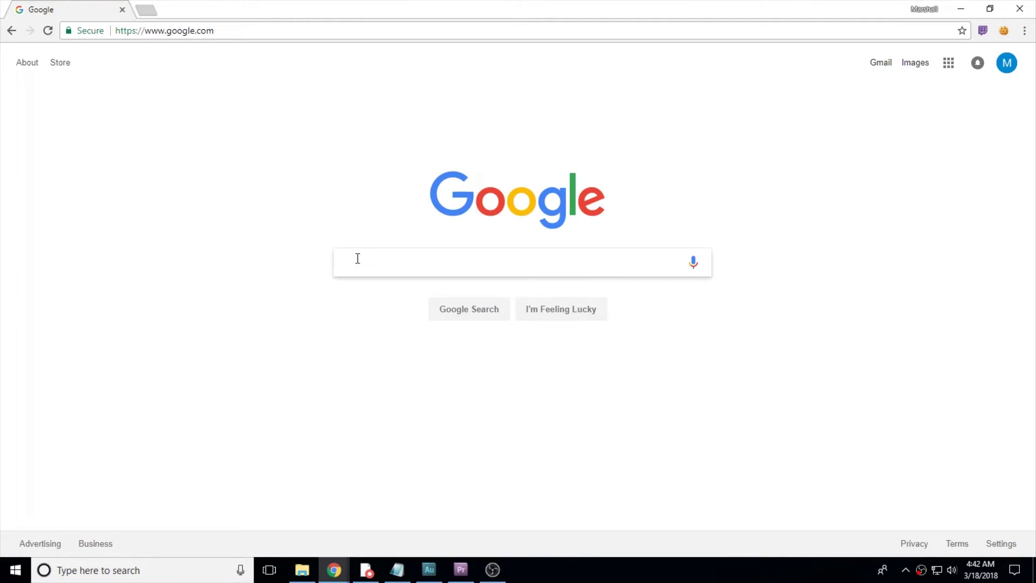
Step: Search Google for "super mario world (u) smc" and download Super Mario World (U) [!].smc from the GitHub result
left_click(354, 262)
type("su")
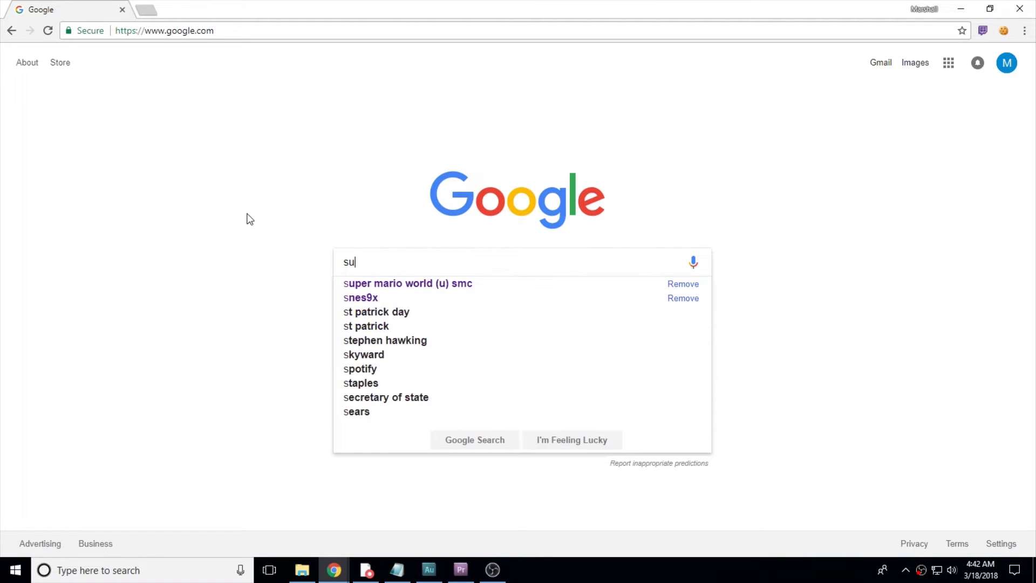
type("per mario world")
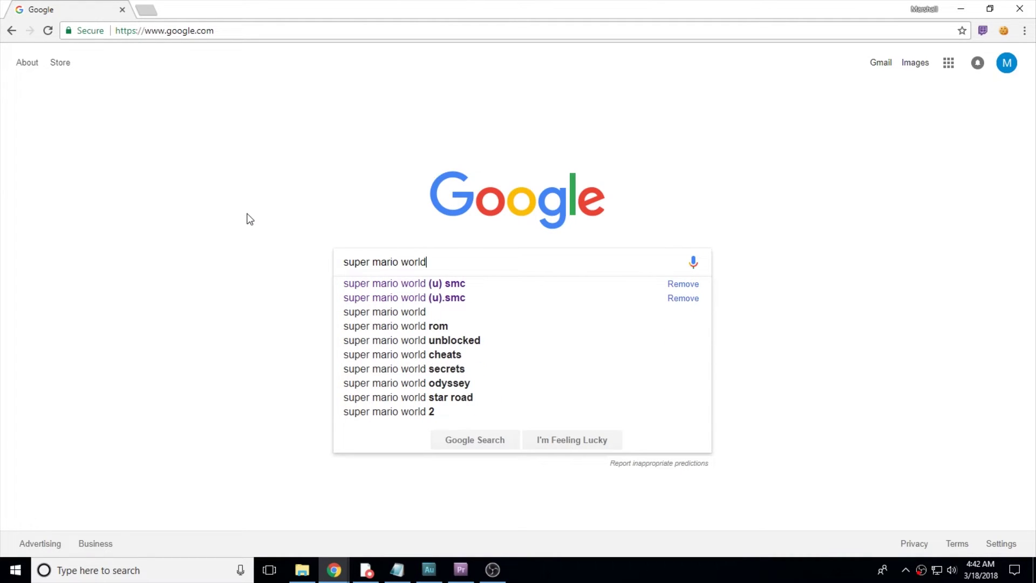
type(" (u) smc")
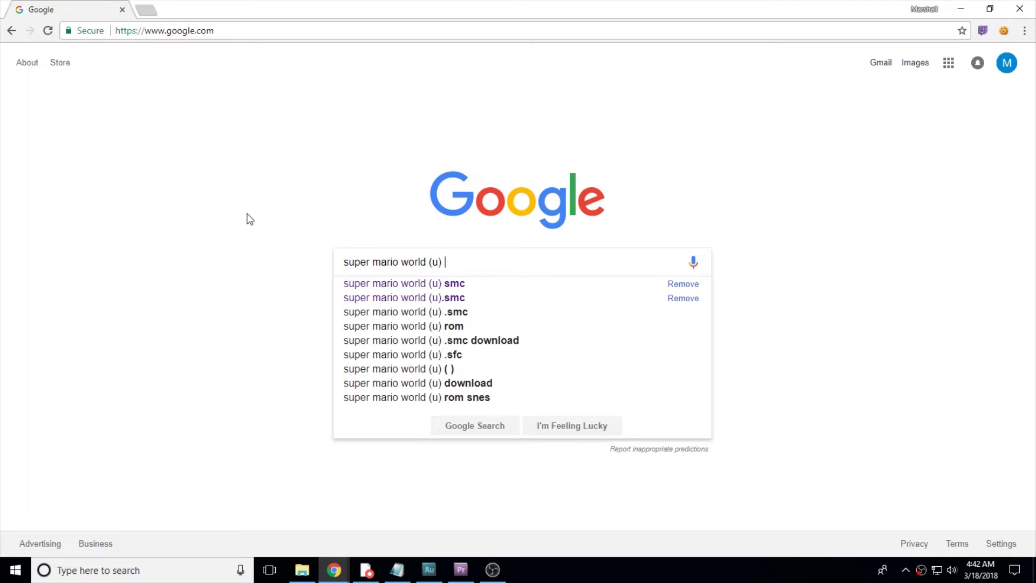
key("Return")
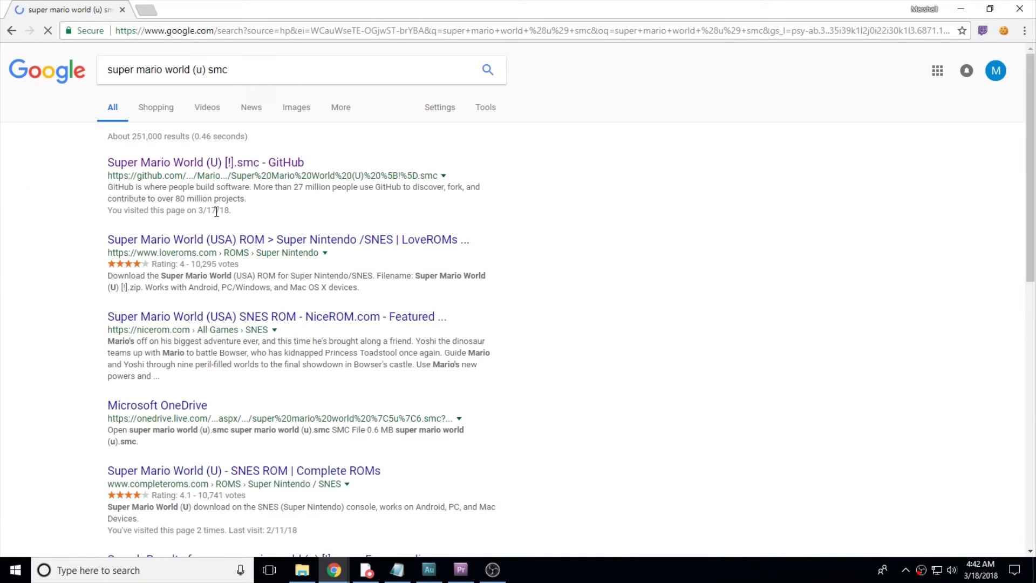
left_click(175, 164)
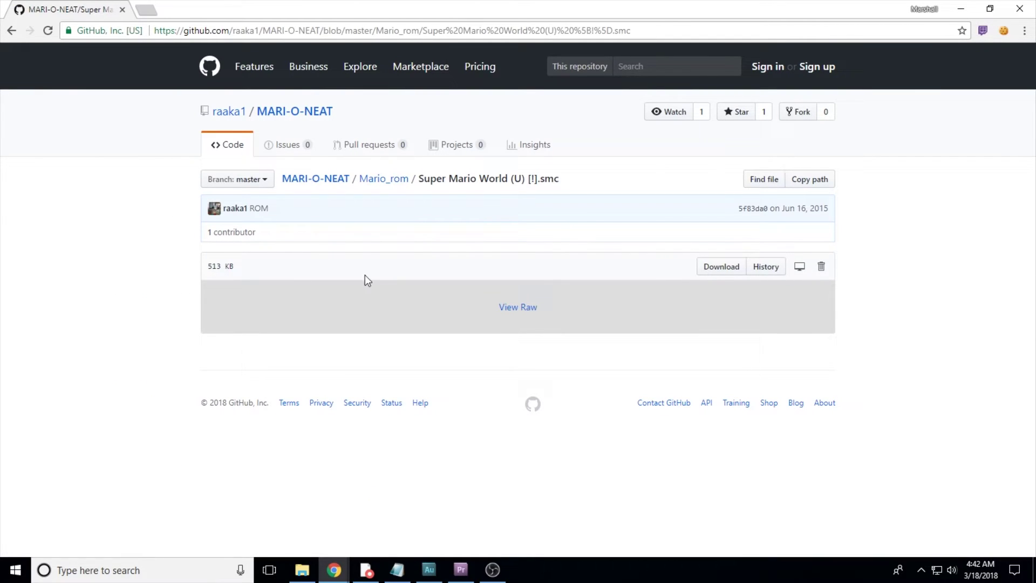
left_click(723, 267)
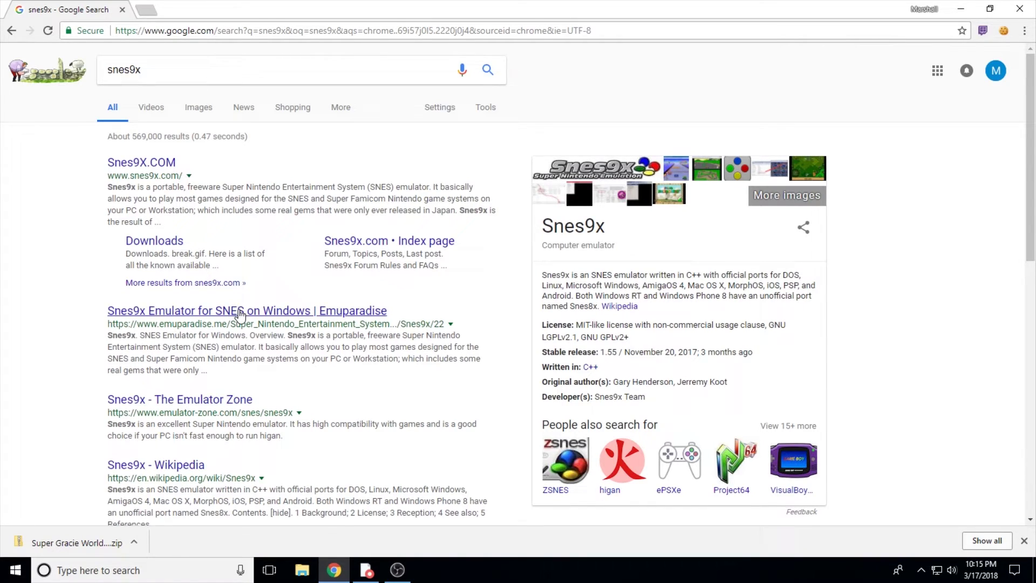
Step: Open the Emuparadise result for the Snes9x emulator on Windows and download SNES9x 1.53
left_click(206, 310)
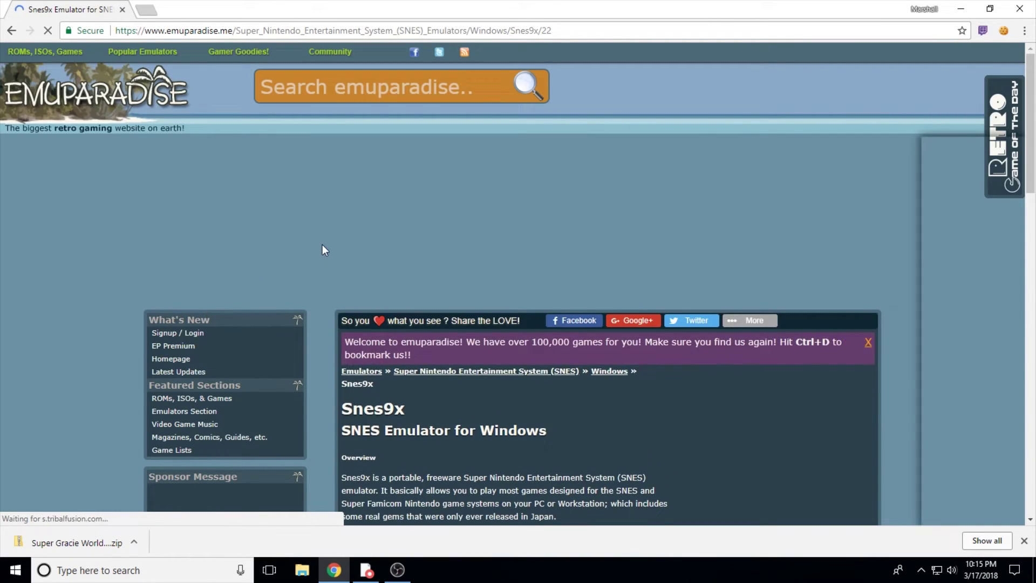
scroll(338, 218, "down", 1)
scroll(345, 211, "down", 3)
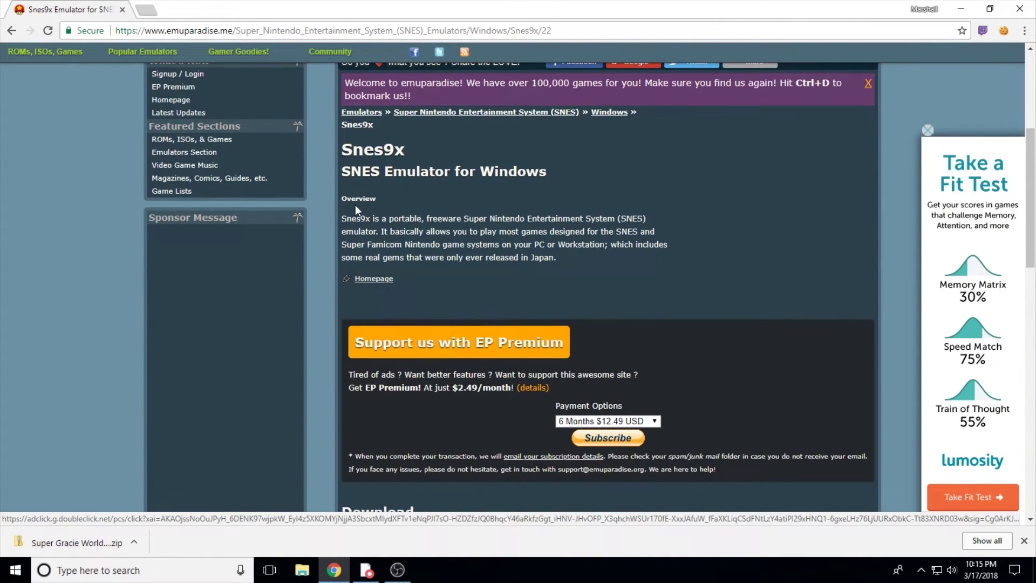
scroll(350, 207, "down", 2)
scroll(349, 209, "down", 2)
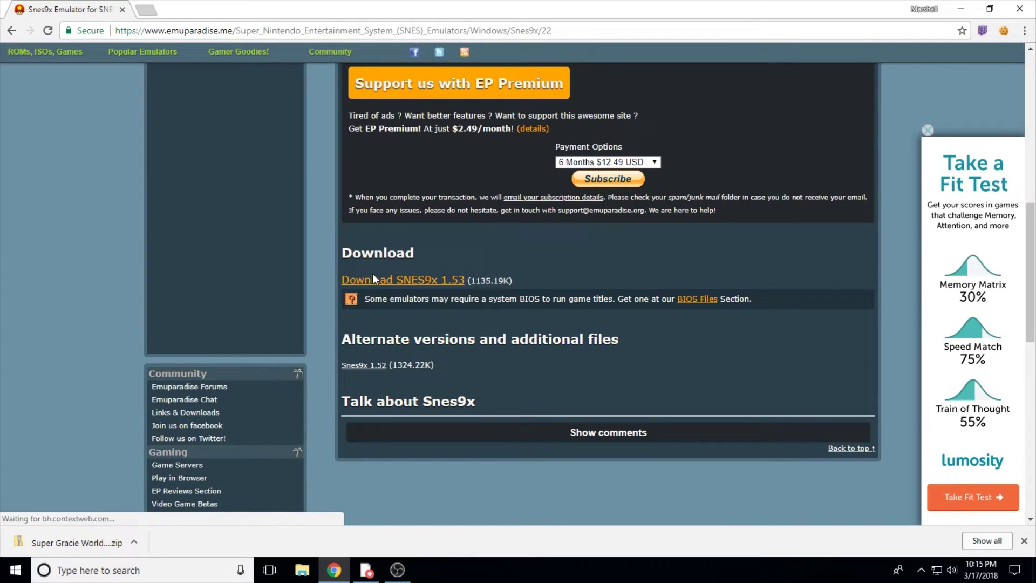
left_click(369, 280)
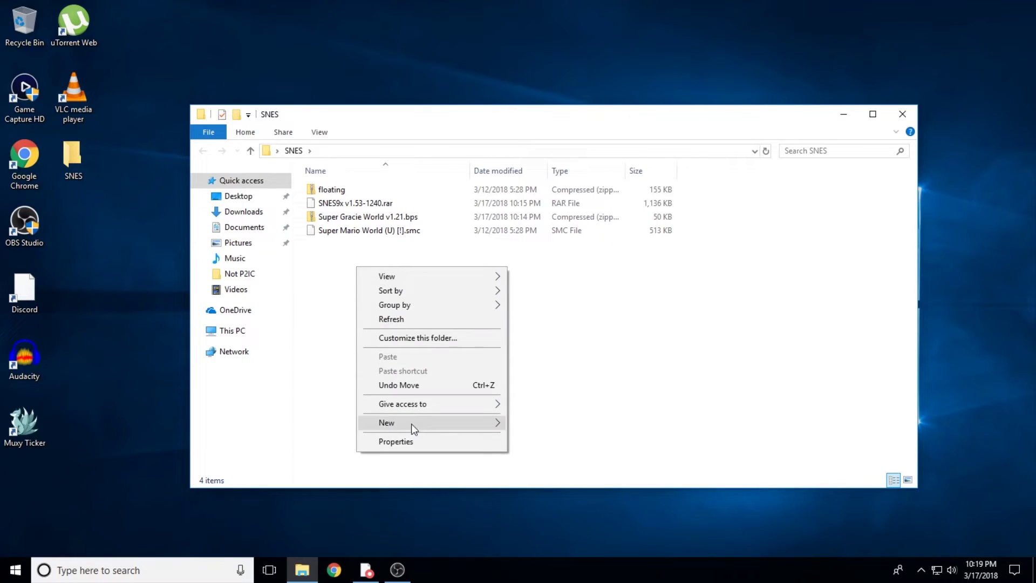
Step: Create a new folder named Flips inside the SNES folder
mouse_move(411, 423)
left_click(557, 423)
type("Flips")
key("Return")
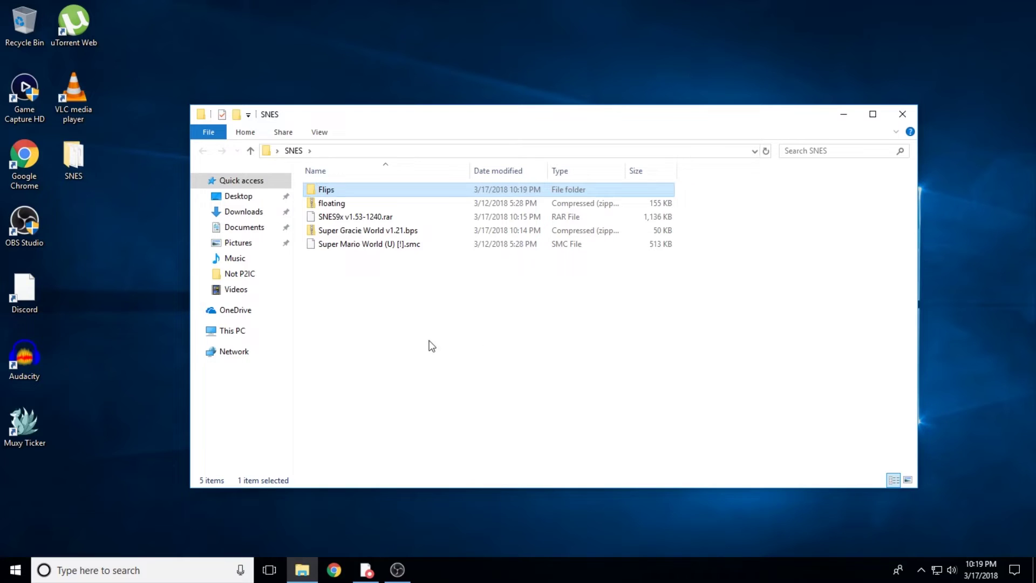
Step: Create a second folder named Emulator inside the SNES folder
right_click(330, 296)
mouse_move(379, 439)
left_click(512, 443)
type("Emulator")
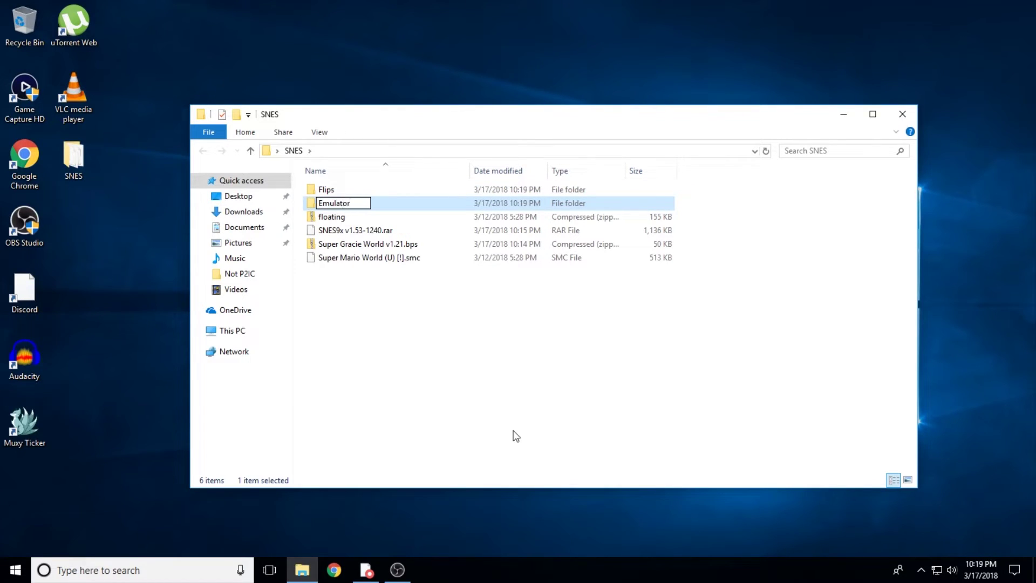
key("Return")
Step: Create a third folder named Roms inside the SNES folder
right_click(406, 318)
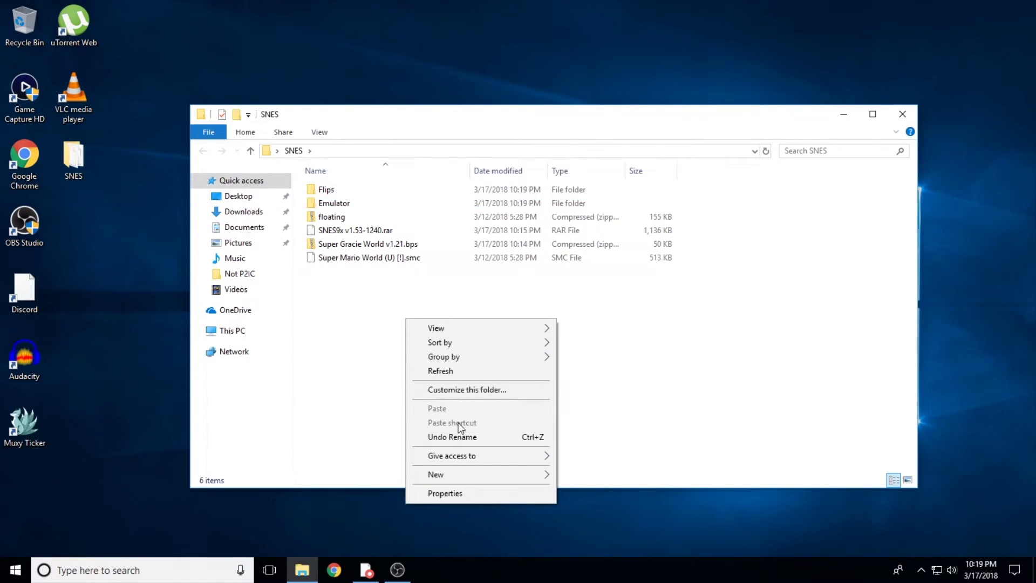
mouse_move(457, 474)
left_click(578, 474)
type("Roms")
key("Return")
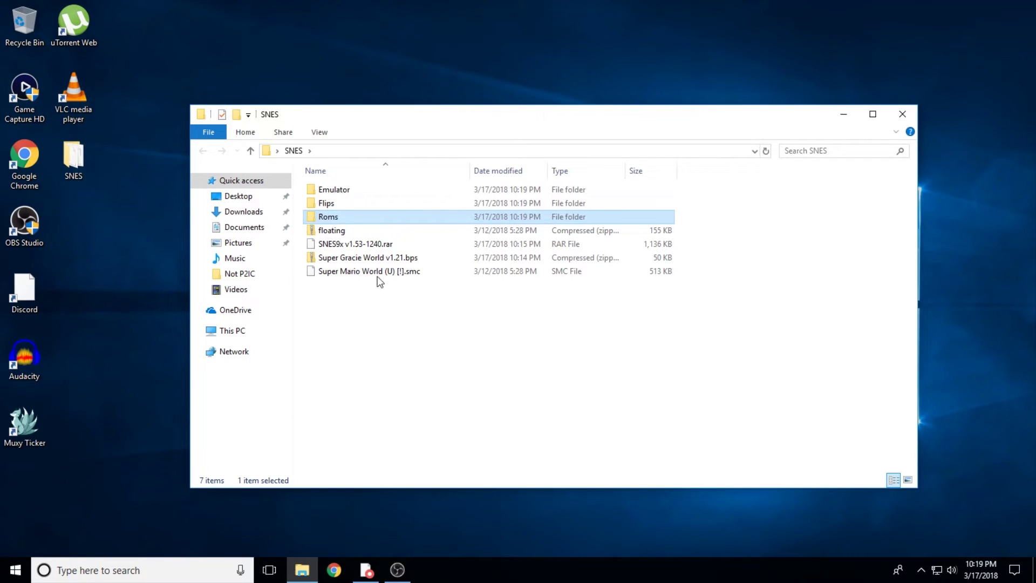
Step: Sort the floating archive and the game files into the matching subfolders, placing SNES9x v1.53-1240.rar in Emulator
left_click(330, 231)
key("Delete")
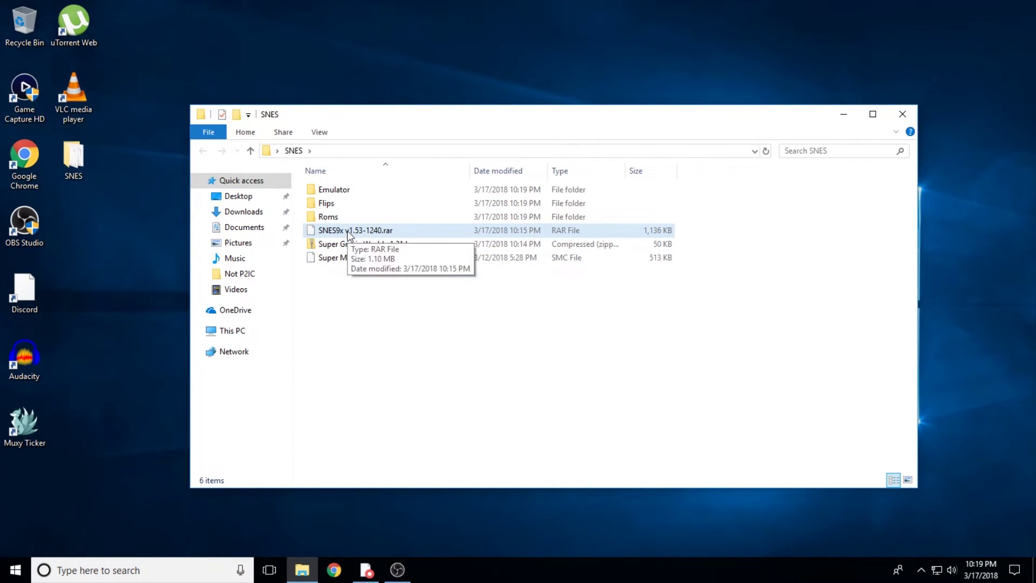
left_click_drag(345, 232, 327, 216)
Step: Extract SNES9x v1.53-1240.rar directly into the Emulator folder with 7-Zip and return to the SNES folder
double_click(329, 189)
right_click(329, 189)
mouse_move(359, 213)
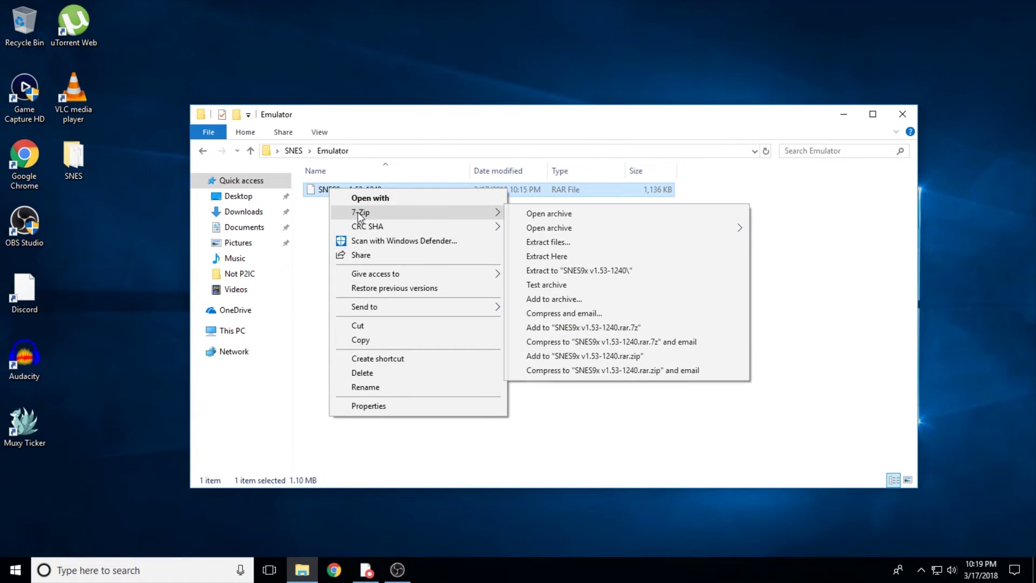
left_click(549, 256)
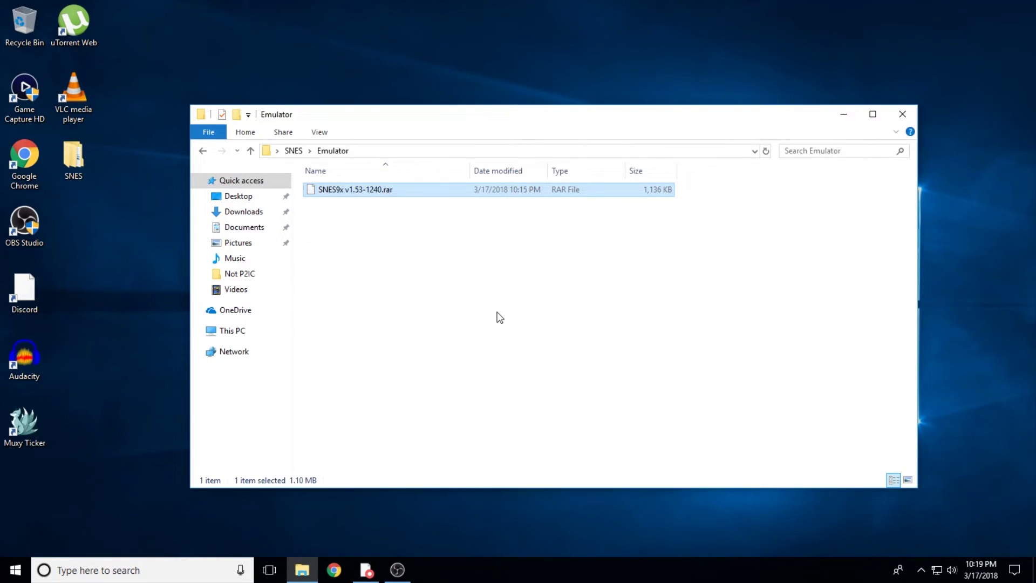
left_click(203, 151)
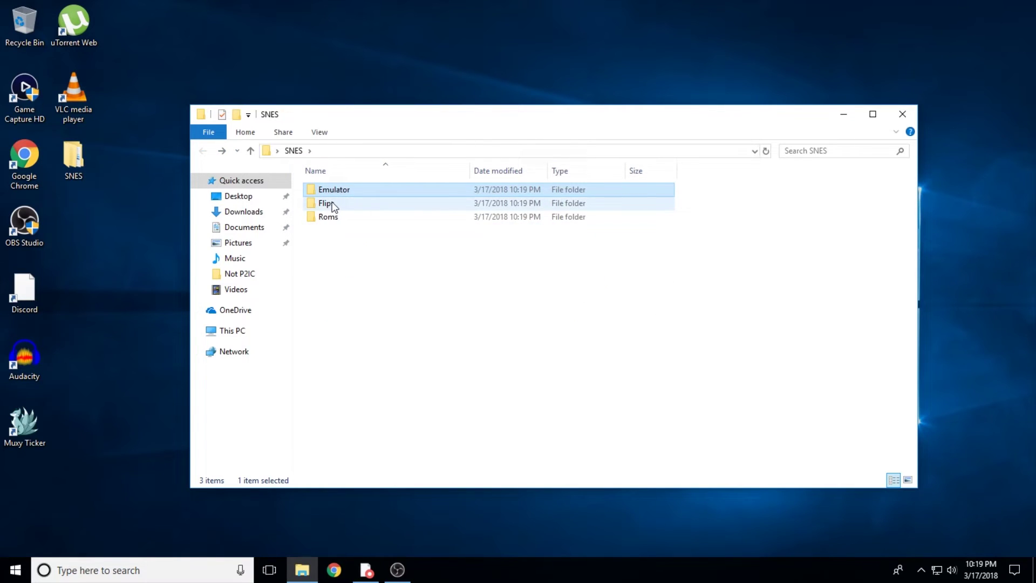
Step: Extract the floating archive directly into the Flips folder with 7-Zip and return to the SNES folder
double_click(332, 203)
right_click(323, 189)
mouse_move(365, 246)
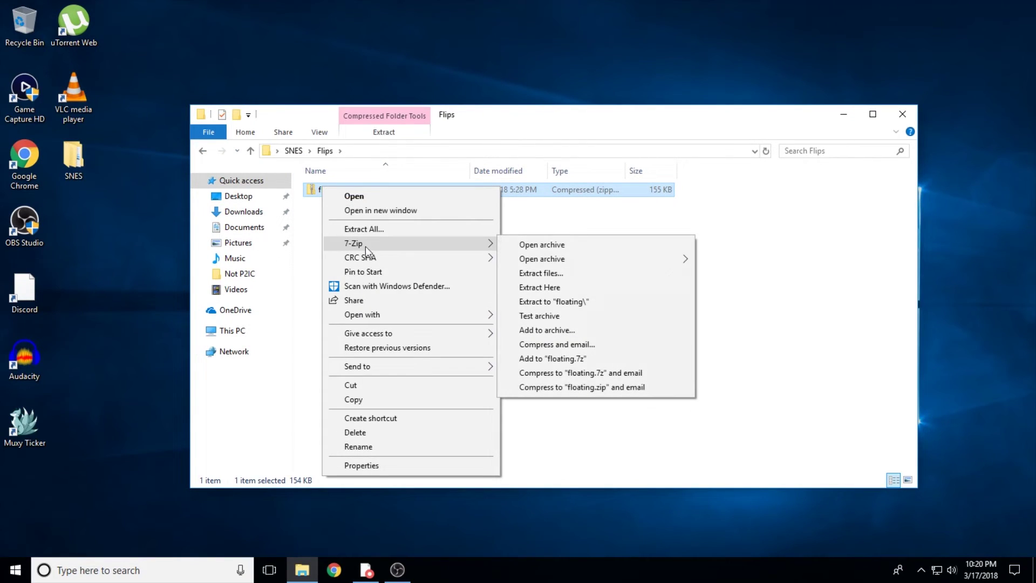
left_click(554, 291)
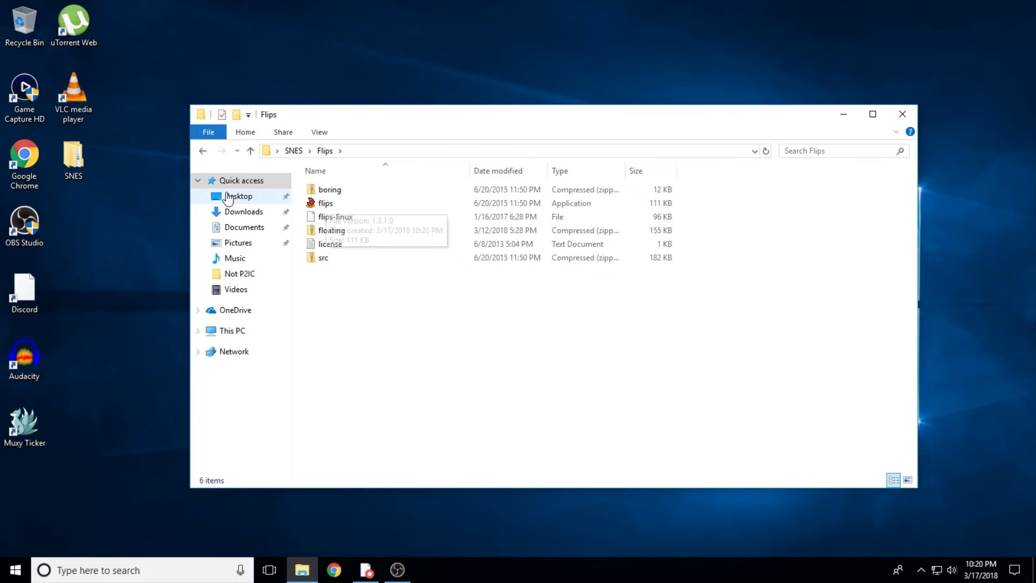
left_click(203, 151)
Step: Extract the Super Gracie World v1.21.bps archive directly into the Roms folder with 7-Zip and return to the SNES folder
double_click(329, 218)
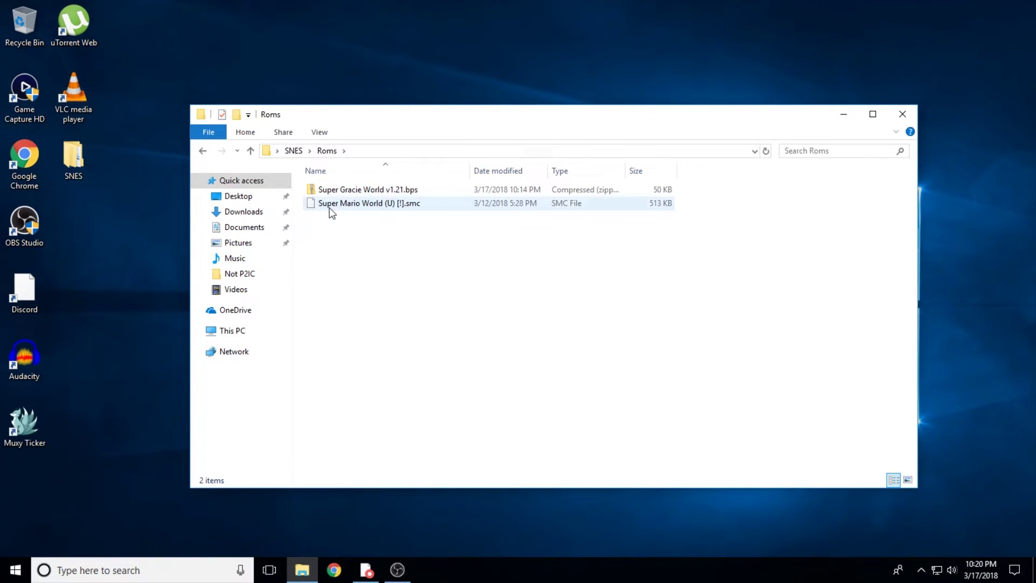
right_click(324, 190)
mouse_move(389, 246)
left_click(567, 290)
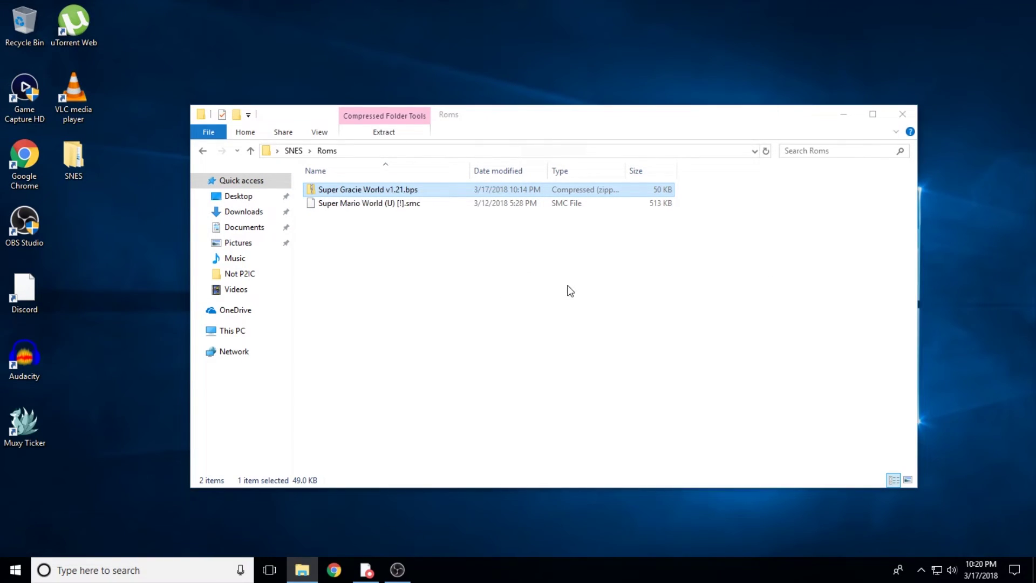
left_click(386, 259)
left_click(338, 218)
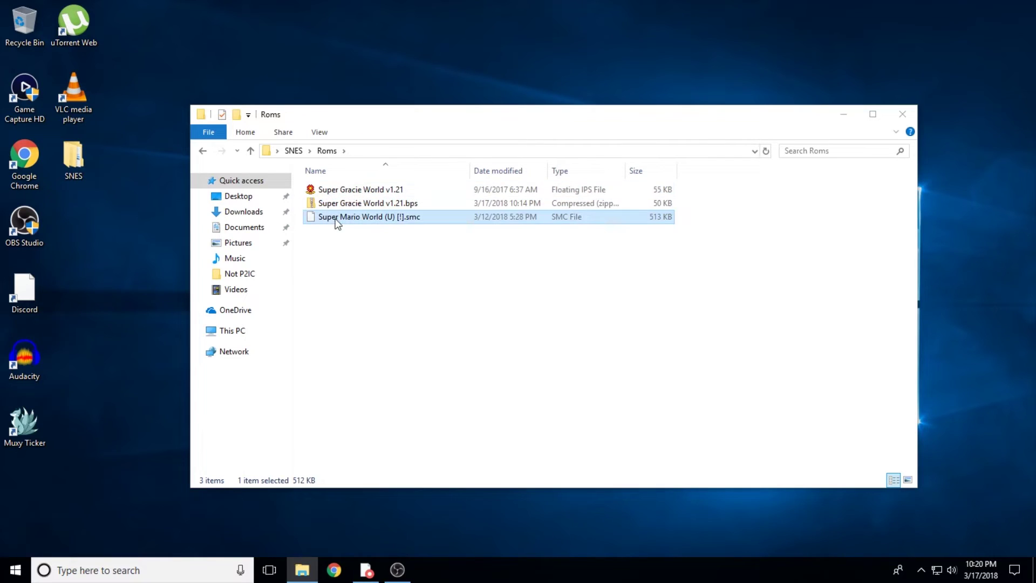
left_click(351, 252)
left_click(204, 151)
Step: Launch Flips from its folder and apply the Super Gracie World v1.21 patch to Super Mario World (U) [!].smc
double_click(325, 204)
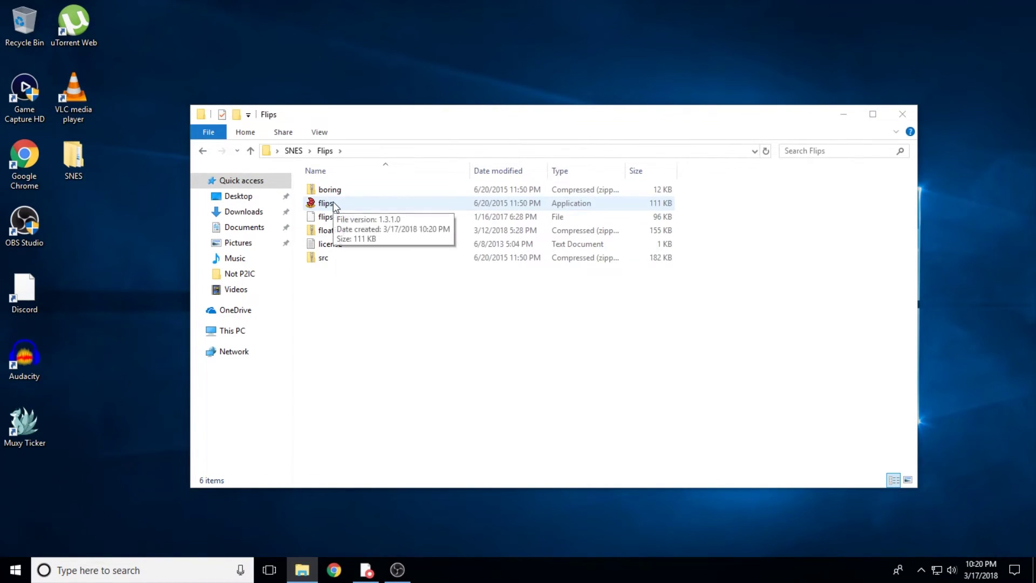
double_click(326, 203)
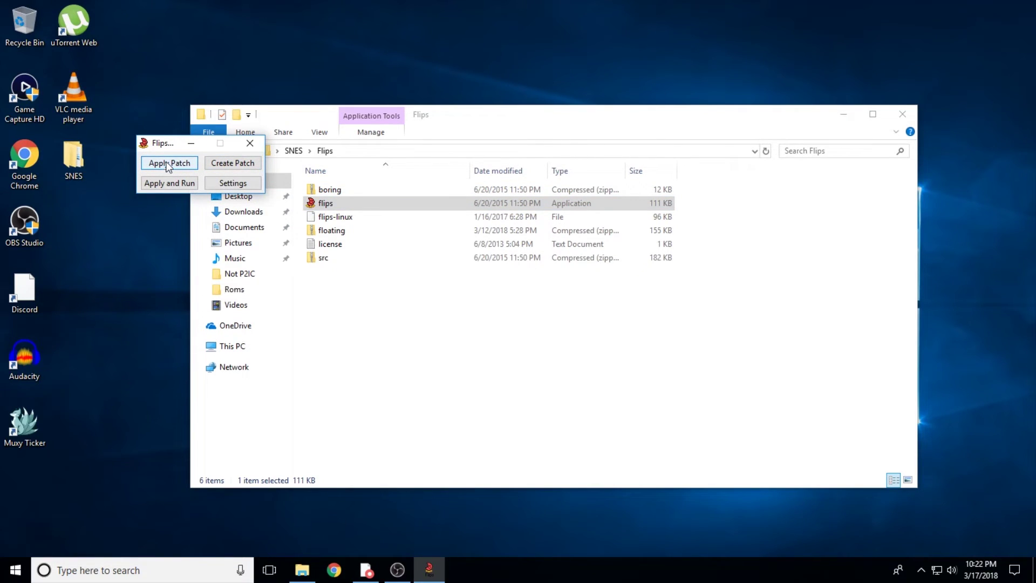
left_click(164, 163)
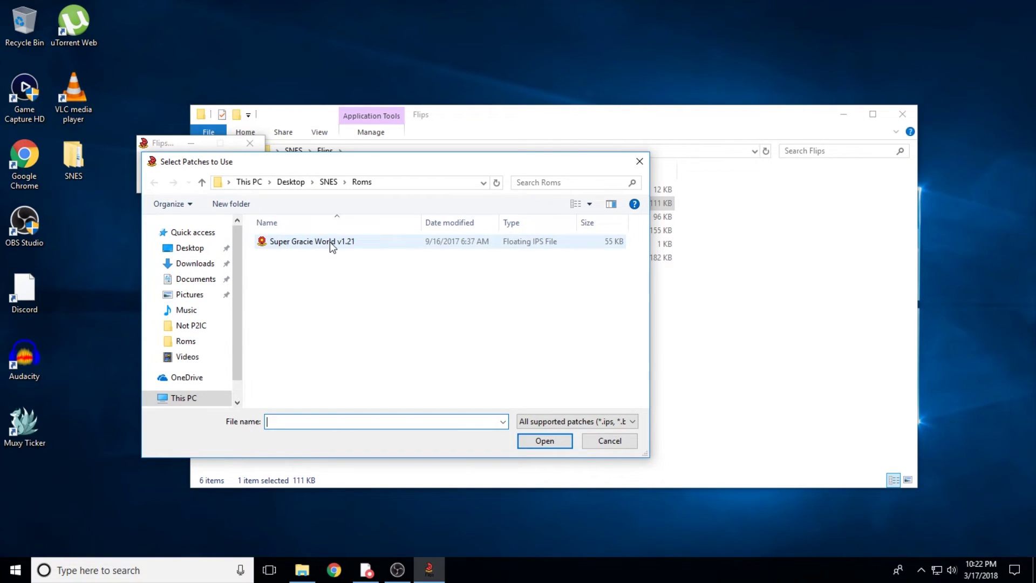
double_click(292, 240)
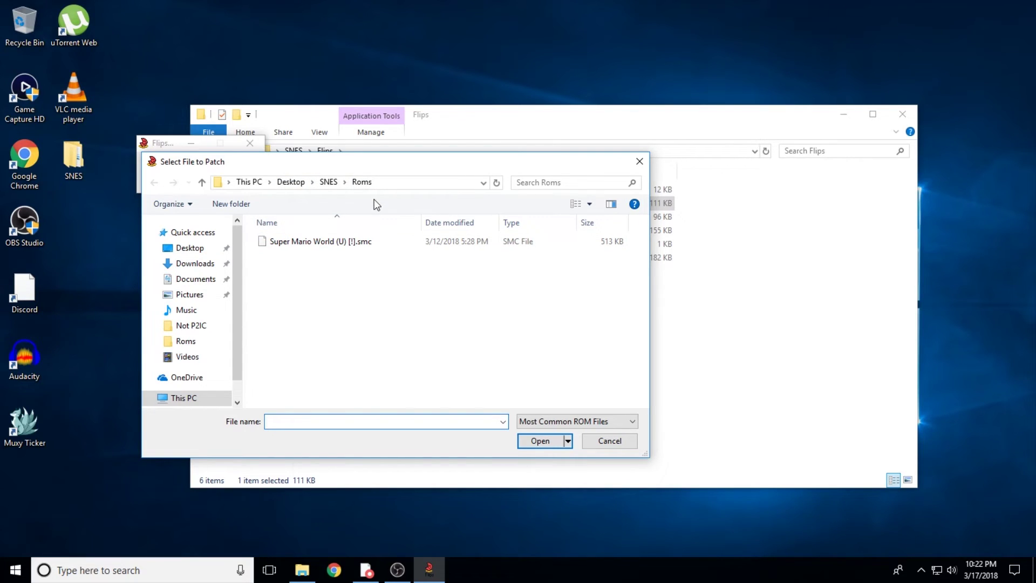
left_click(294, 243)
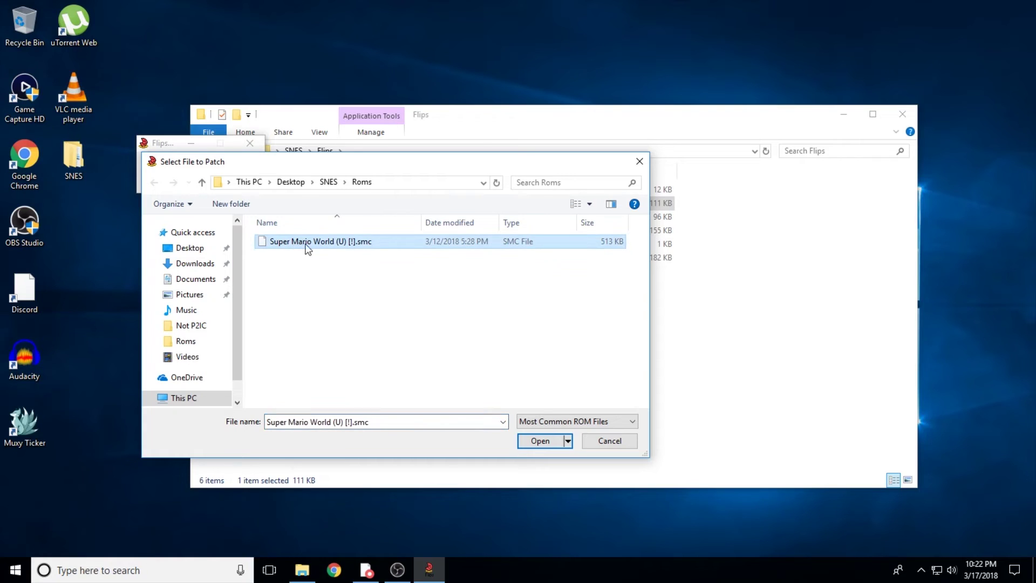
left_click(539, 441)
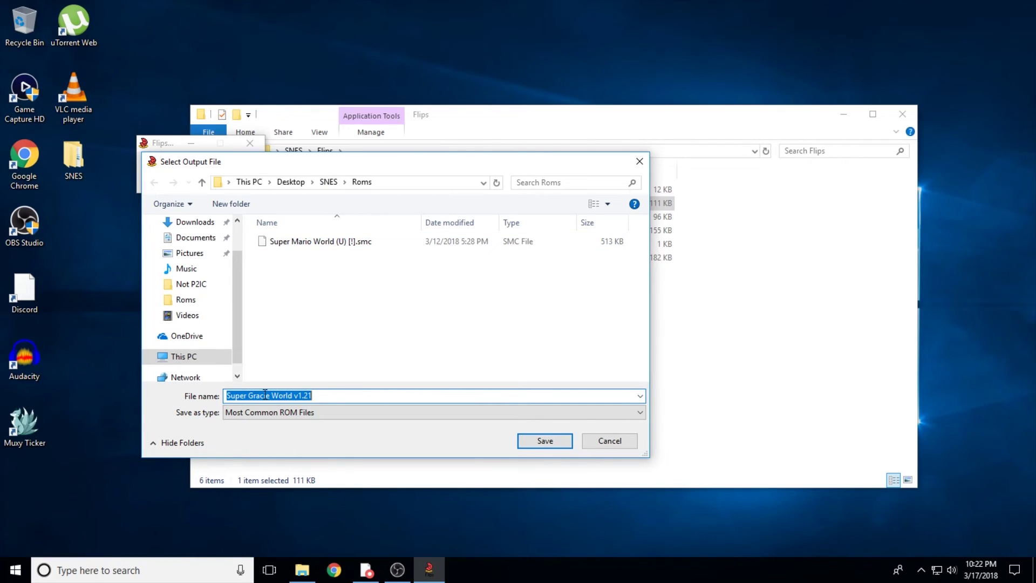
Step: Save the patched ROM as Super Gracie World v1.21 in the Roms folder and dismiss the completion message
left_click_drag(325, 395, 225, 399)
left_click(350, 394)
left_click(537, 442)
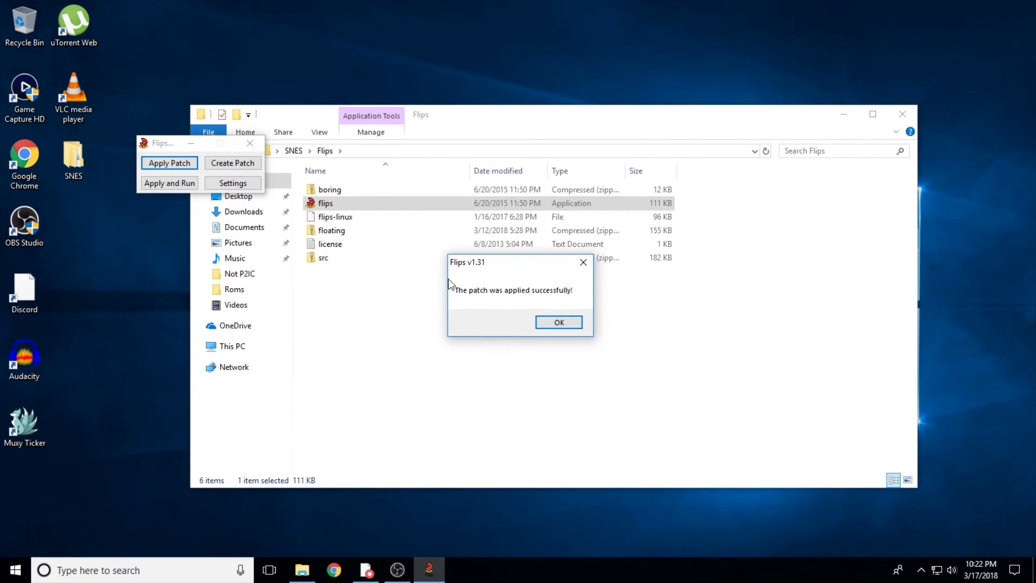
left_click(559, 322)
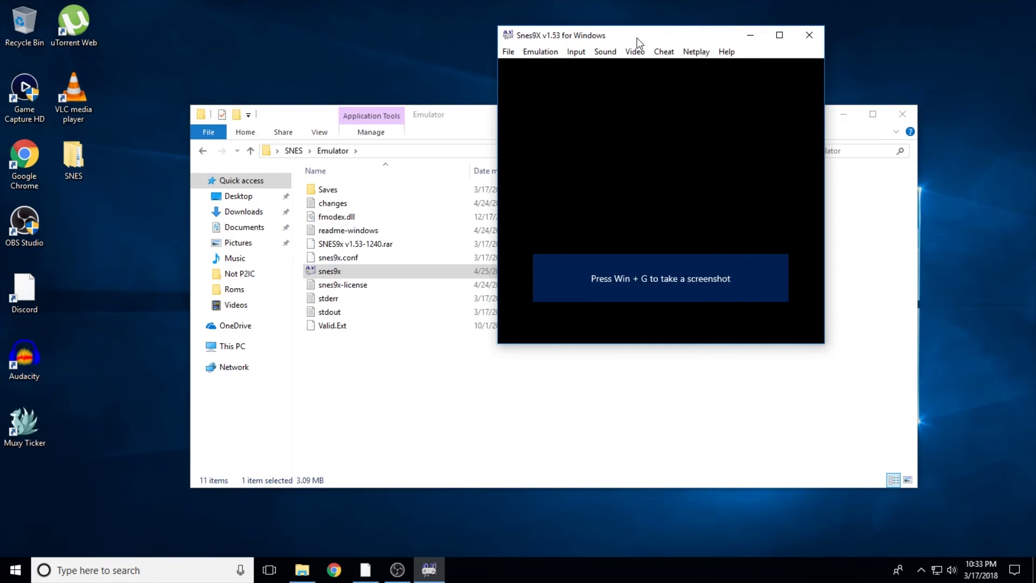
Step: Reposition the Snes9X window and load the ROM Super Gracie World v1.21.smc from the Roms folder
left_click_drag(636, 38, 393, 119)
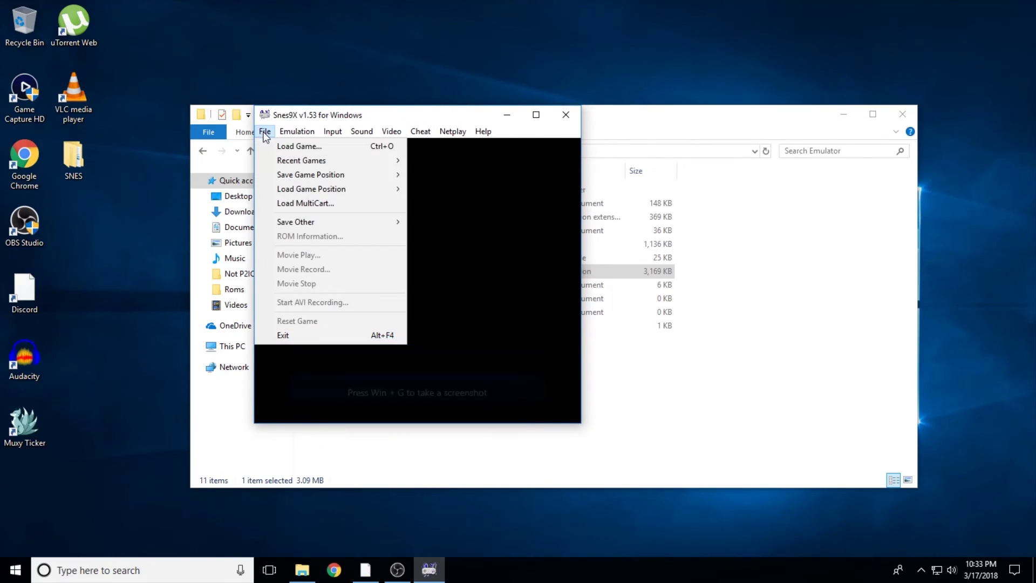
left_click(271, 150)
left_click(513, 206)
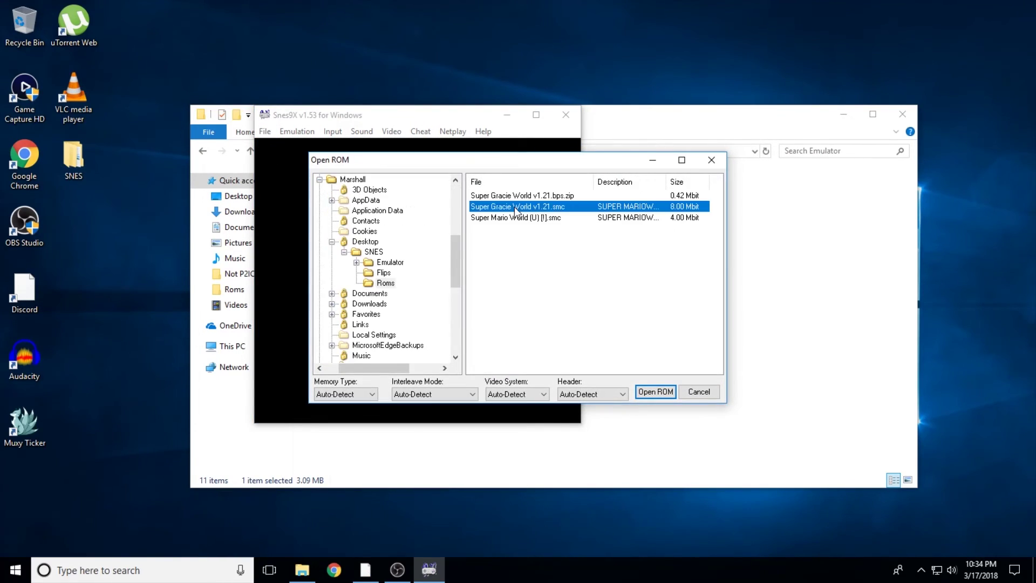
left_click(655, 392)
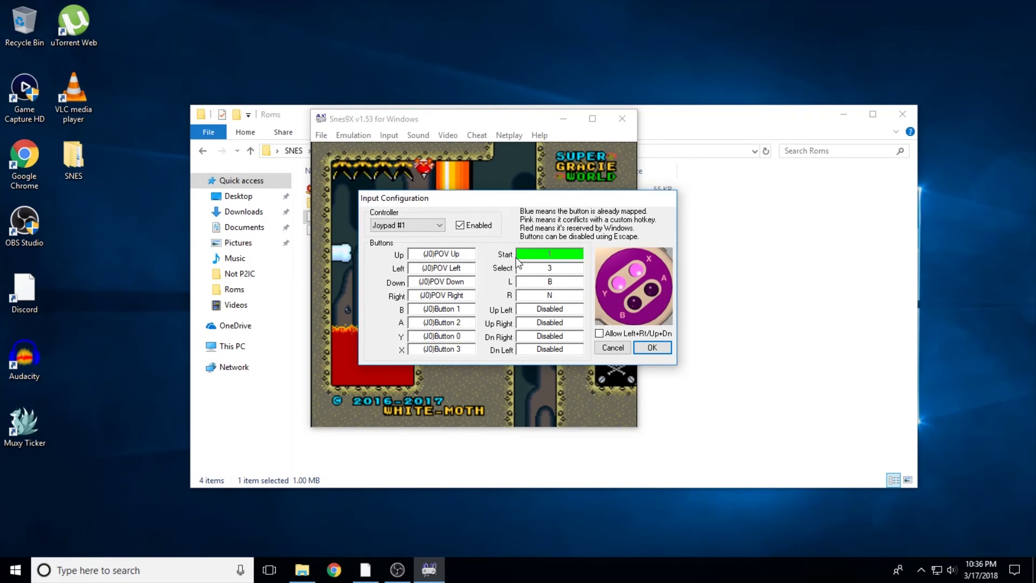
Step: Accept the Joypad #1 button mapping in the input configuration
left_click(652, 347)
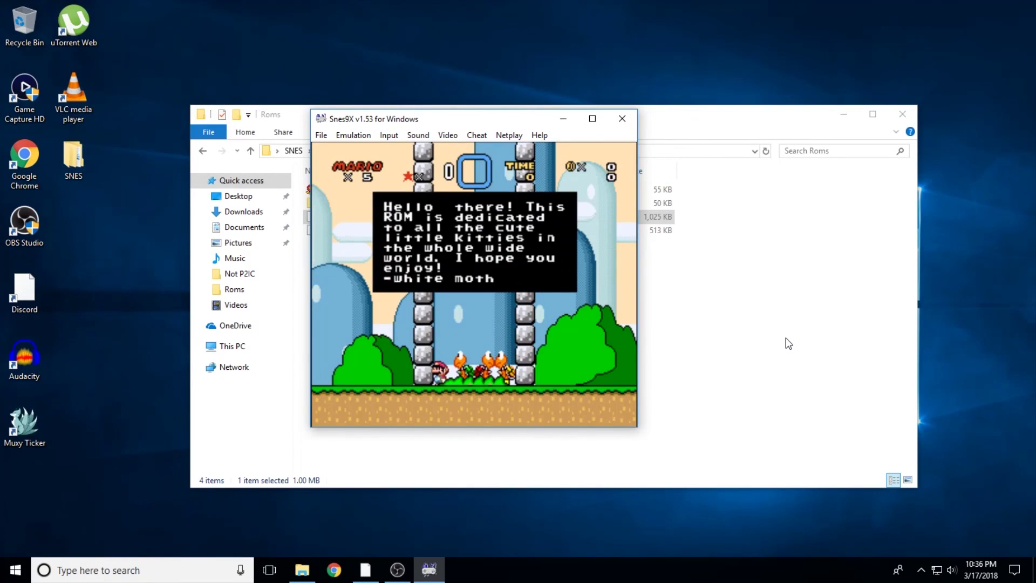